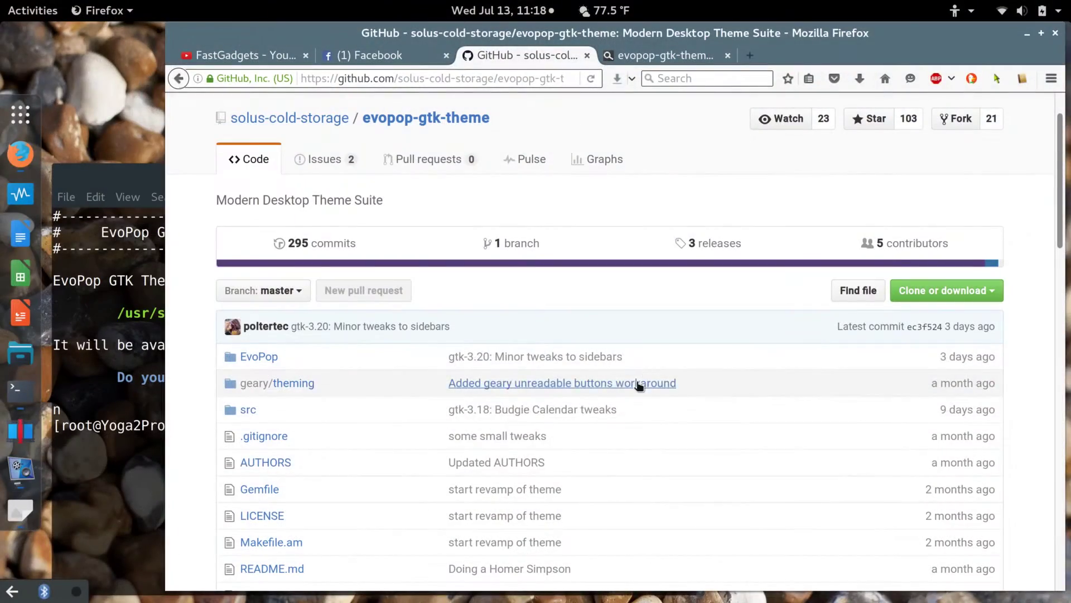
Scroll the evopop-gtk-theme GitHub README down to the Installing EvoPop section
{"action": "scroll", "coordinate": [792, 262], "scroll_direction": "up", "scroll_amount": 2}
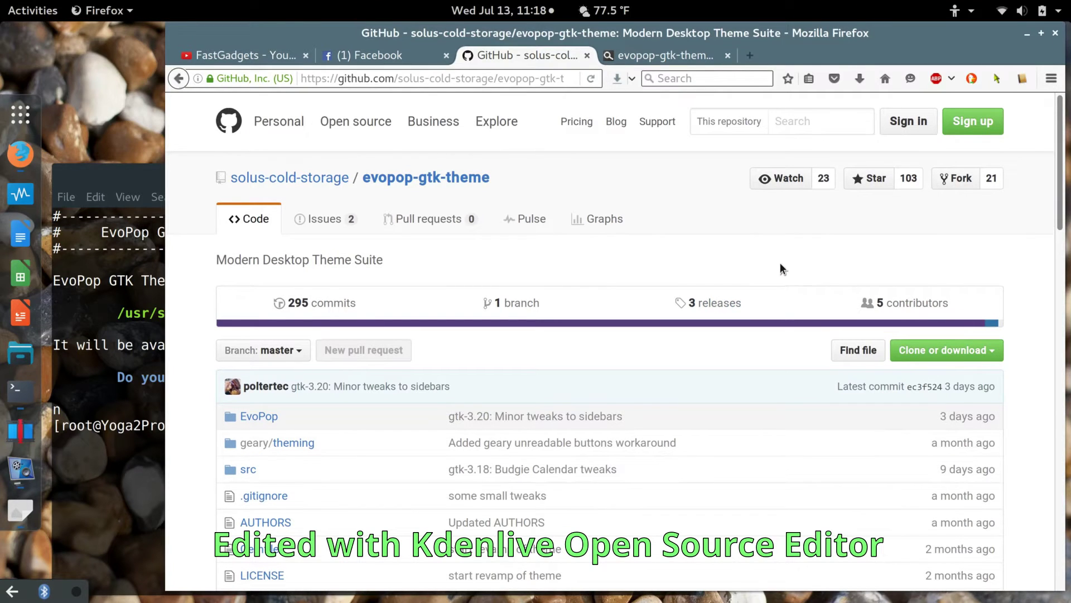
{"action": "scroll", "coordinate": [780, 265], "scroll_direction": "down", "scroll_amount": 3}
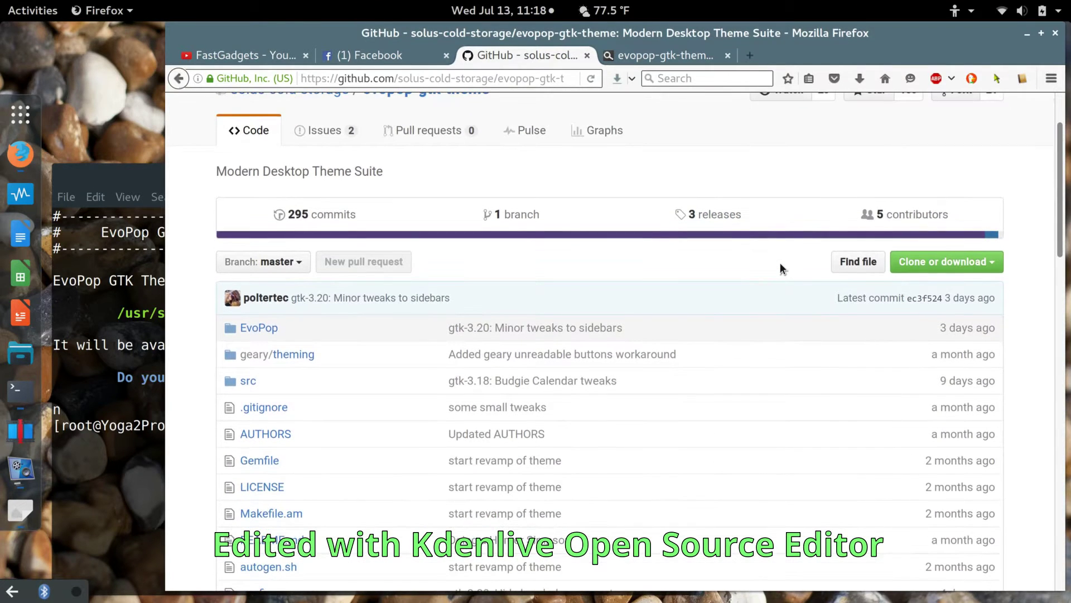
{"action": "scroll", "coordinate": [780, 268], "scroll_direction": "down", "scroll_amount": 3}
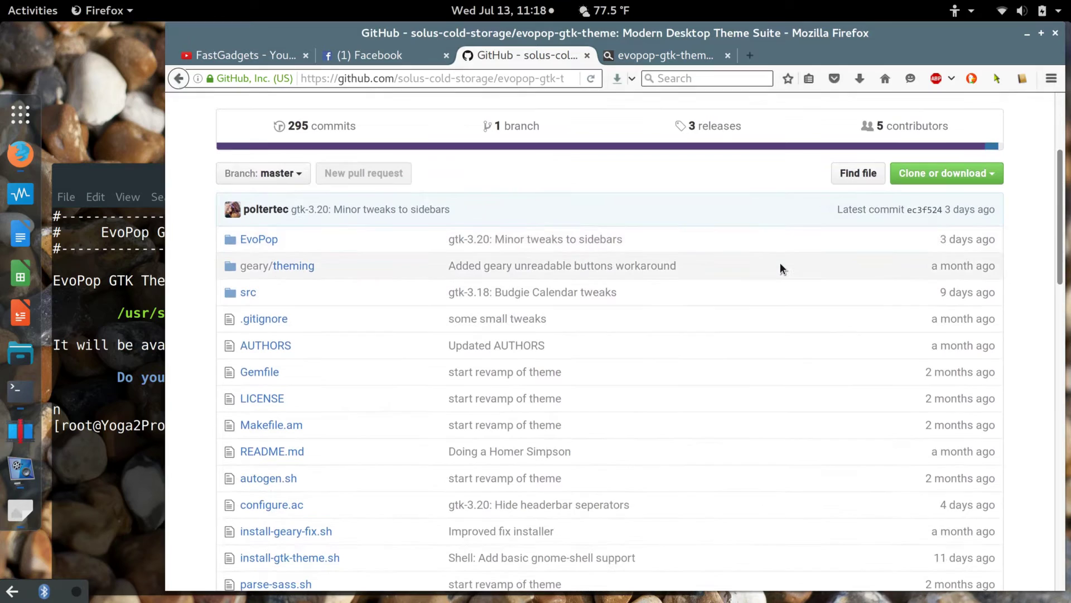
{"action": "scroll", "coordinate": [779, 262], "scroll_direction": "down", "scroll_amount": 1}
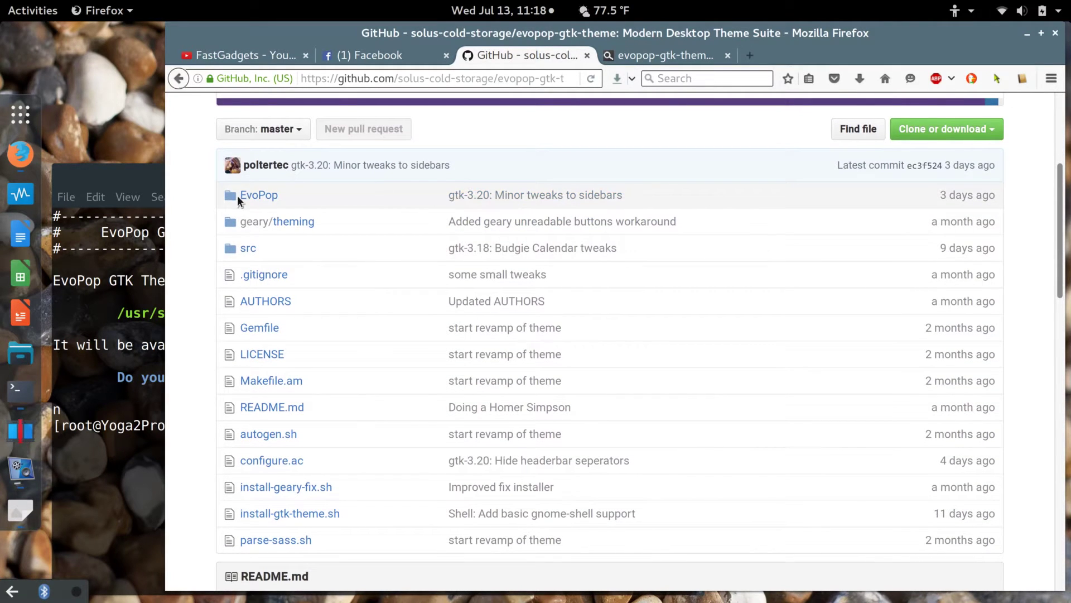
{"action": "scroll", "coordinate": [658, 391], "scroll_direction": "down", "scroll_amount": 4}
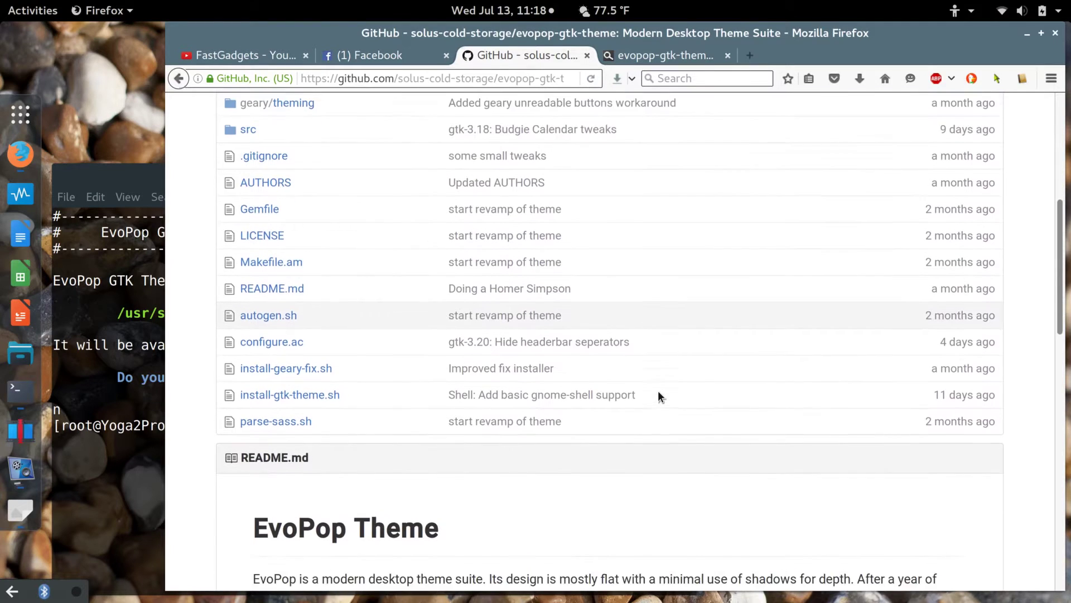
{"action": "scroll", "coordinate": [659, 393], "scroll_direction": "down", "scroll_amount": 9}
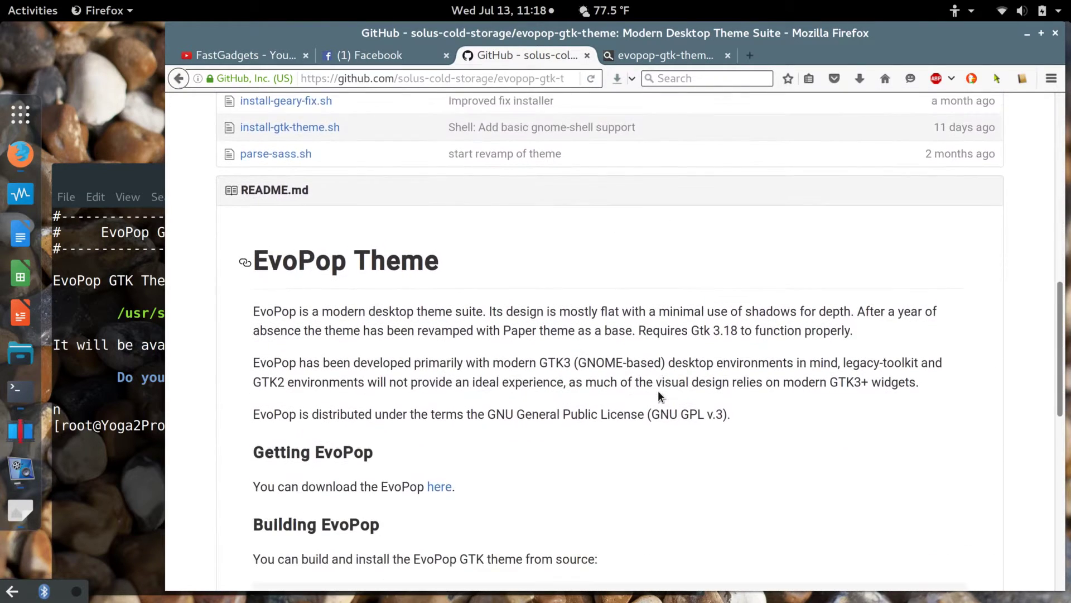
{"action": "scroll", "coordinate": [658, 393], "scroll_direction": "down", "scroll_amount": 2}
{"action": "scroll", "coordinate": [658, 393], "scroll_direction": "down", "scroll_amount": 3}
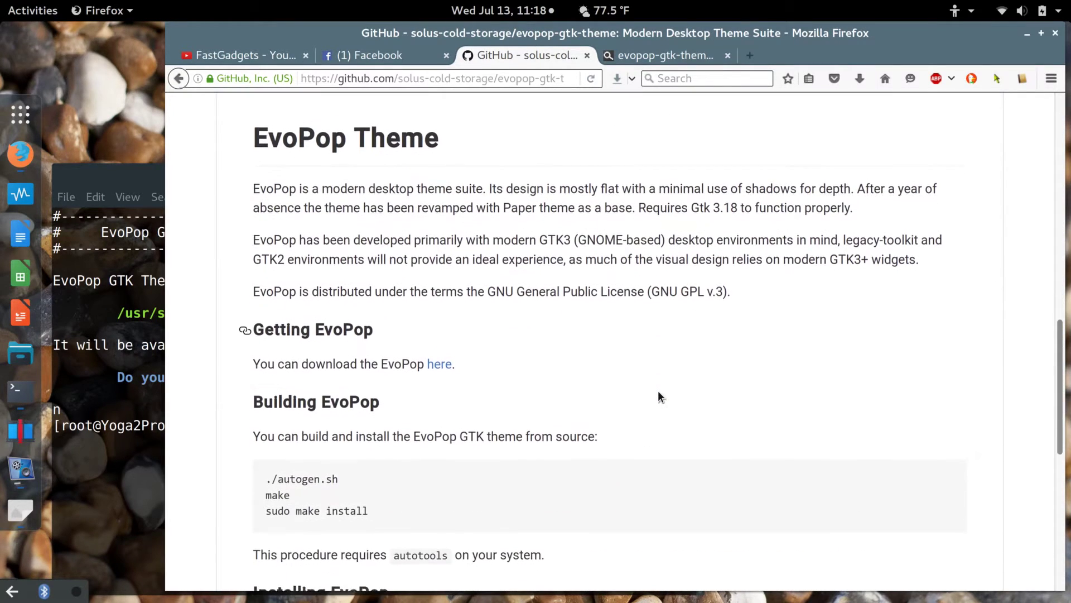
{"action": "scroll", "coordinate": [659, 393], "scroll_direction": "down", "scroll_amount": 1}
{"action": "scroll", "coordinate": [533, 373], "scroll_direction": "down", "scroll_amount": 3}
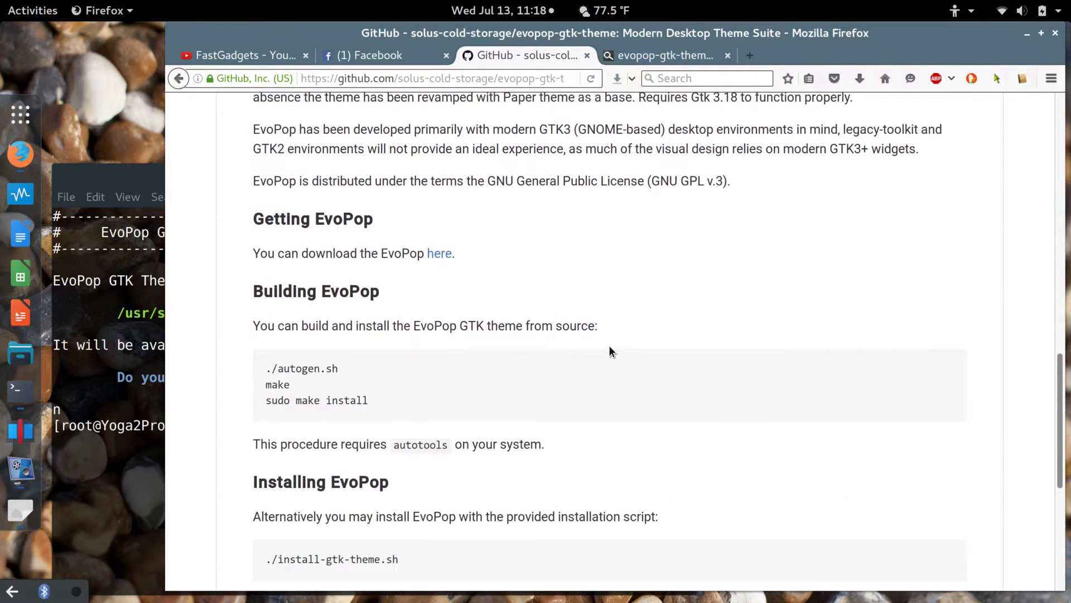
{"action": "scroll", "coordinate": [609, 350], "scroll_direction": "down", "scroll_amount": 5}
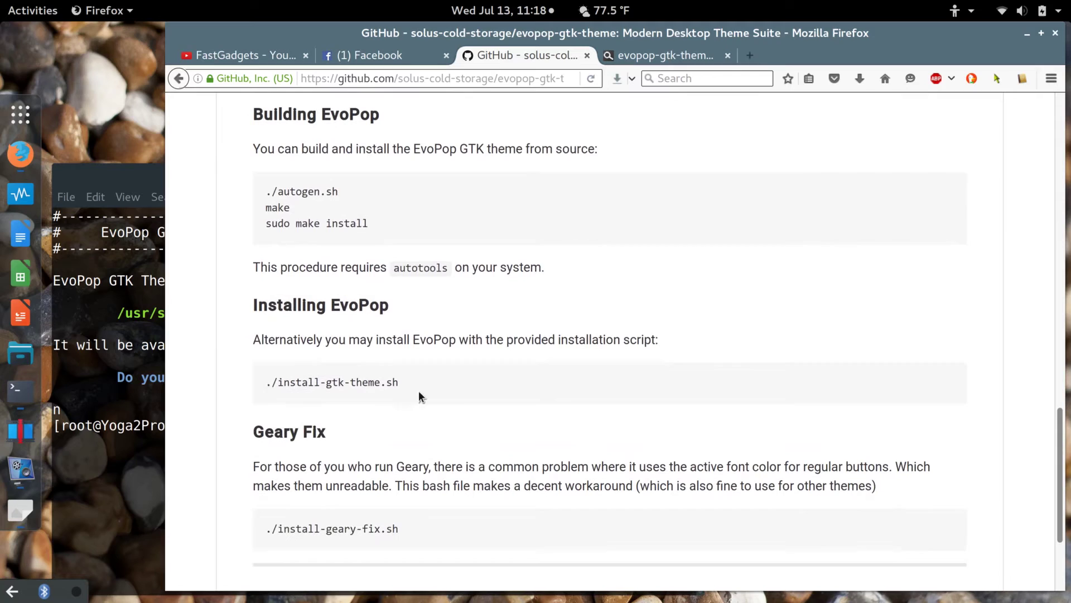
Highlight the installation-script sentence, then launch Terminal from the dock
{"action": "left_click_drag", "start_coordinate": [250, 338], "coordinate": [715, 353]}
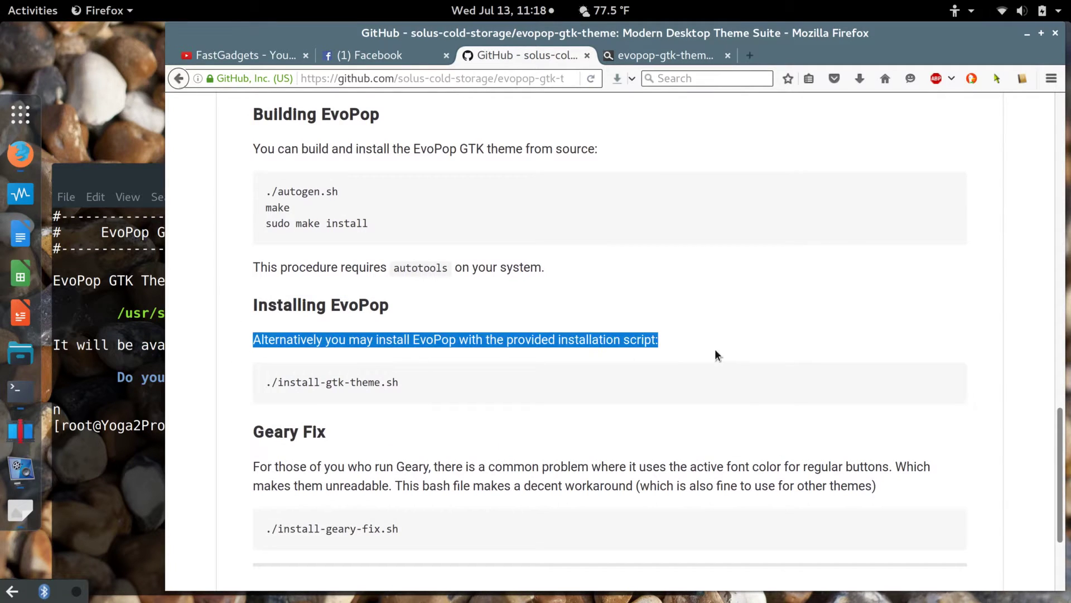
{"action": "left_click", "coordinate": [580, 429]}
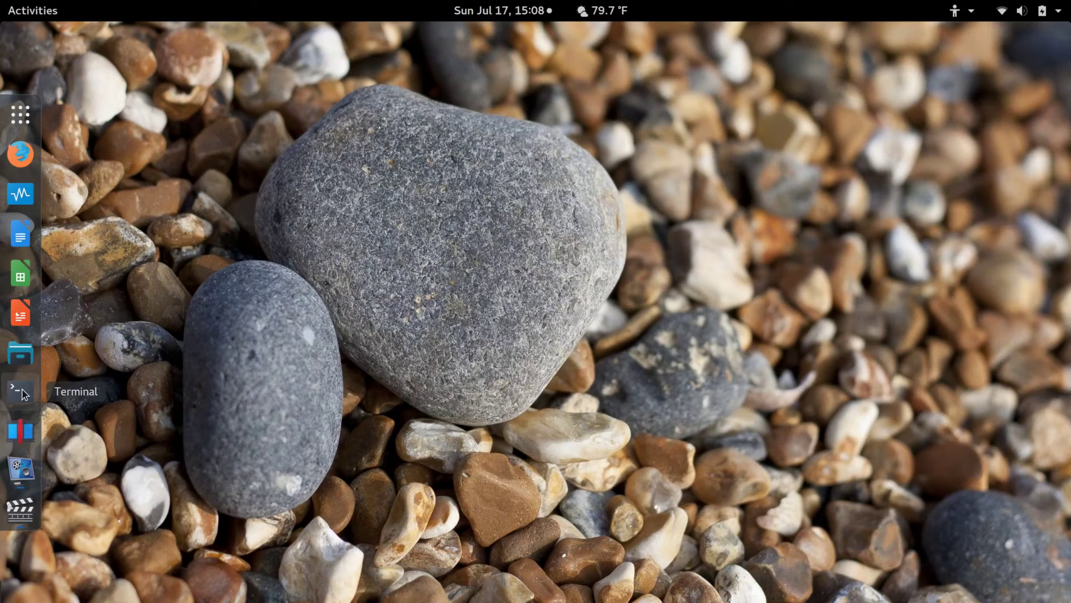
{"action": "left_click", "coordinate": [22, 392]}
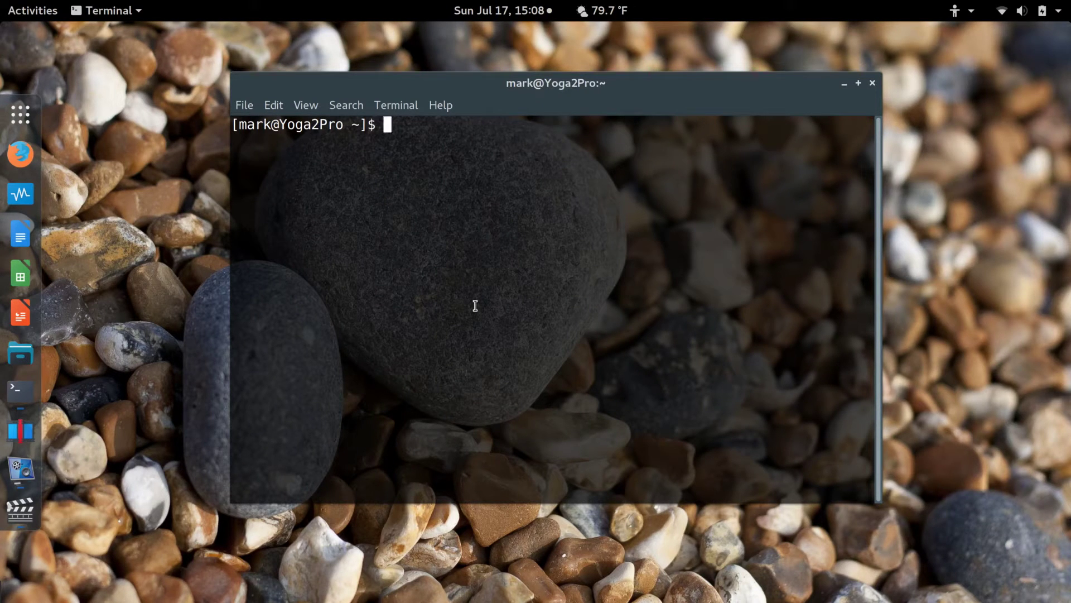
Print the current home folder path with pwd and change into Downloads
{"action": "type", "text": "pwd"}
{"action": "key", "text": "Return"}
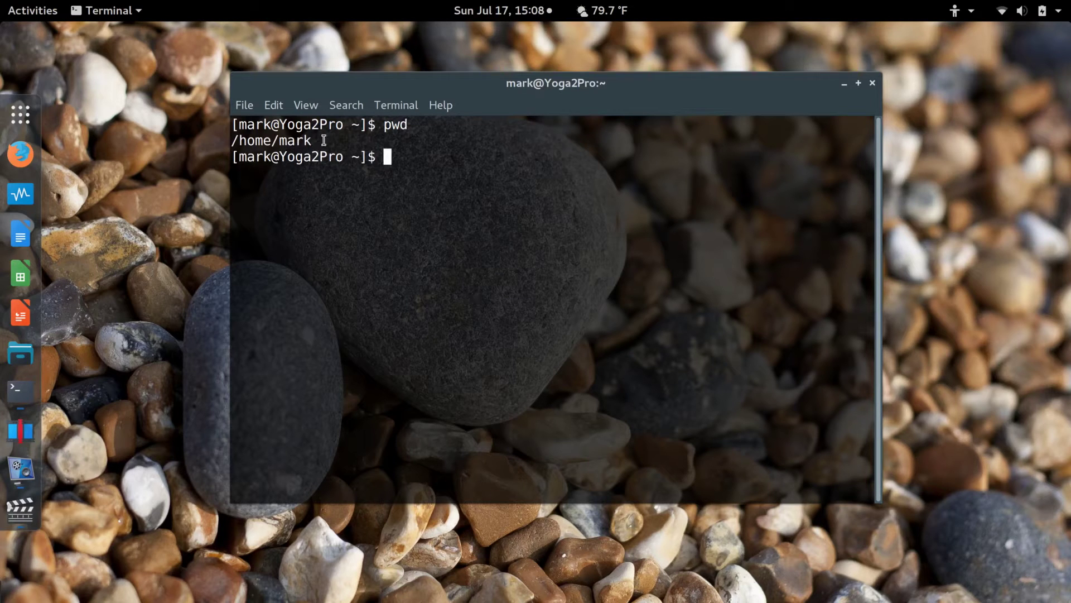
{"action": "left_click_drag", "start_coordinate": [324, 140], "coordinate": [229, 140]}
{"action": "left_click", "coordinate": [328, 227]}
{"action": "left_click_drag", "start_coordinate": [331, 145], "coordinate": [280, 141]}
{"action": "left_click", "coordinate": [470, 251]}
{"action": "type", "text": "cd Downloads"}
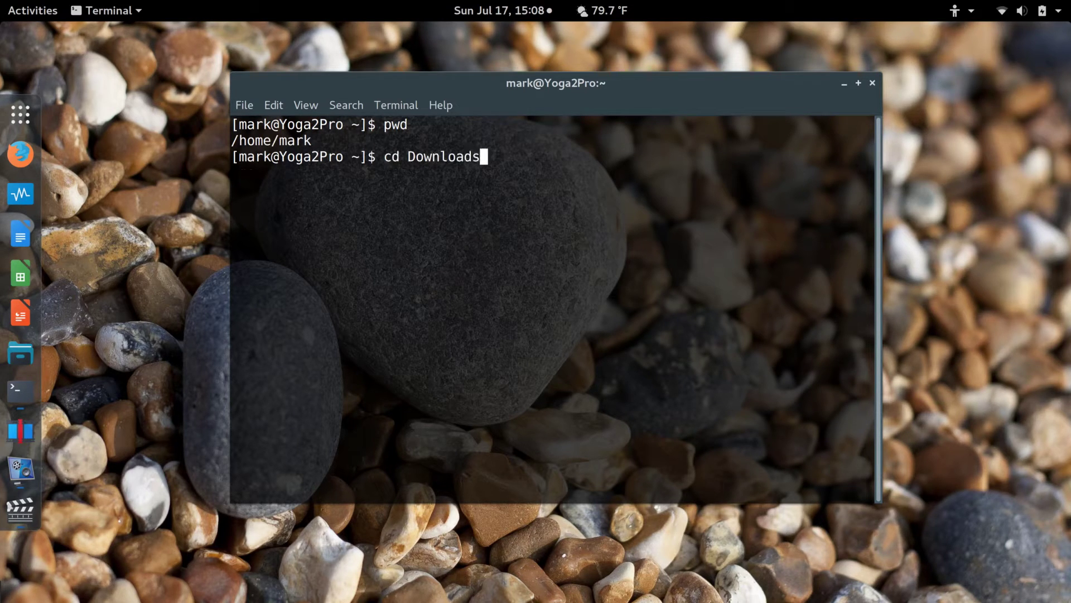
{"action": "key", "text": "Return"}
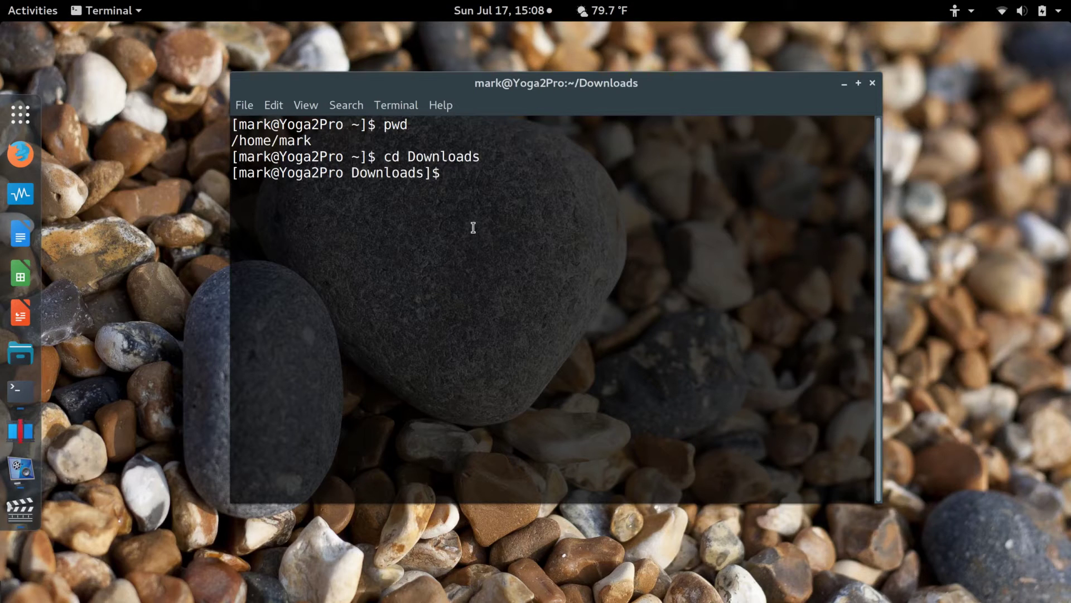
List the zip files in Downloads, picking out evopop-gtk-theme-master.zip
{"action": "type", "text": "ls *.zip"}
{"action": "key", "text": "Return"}
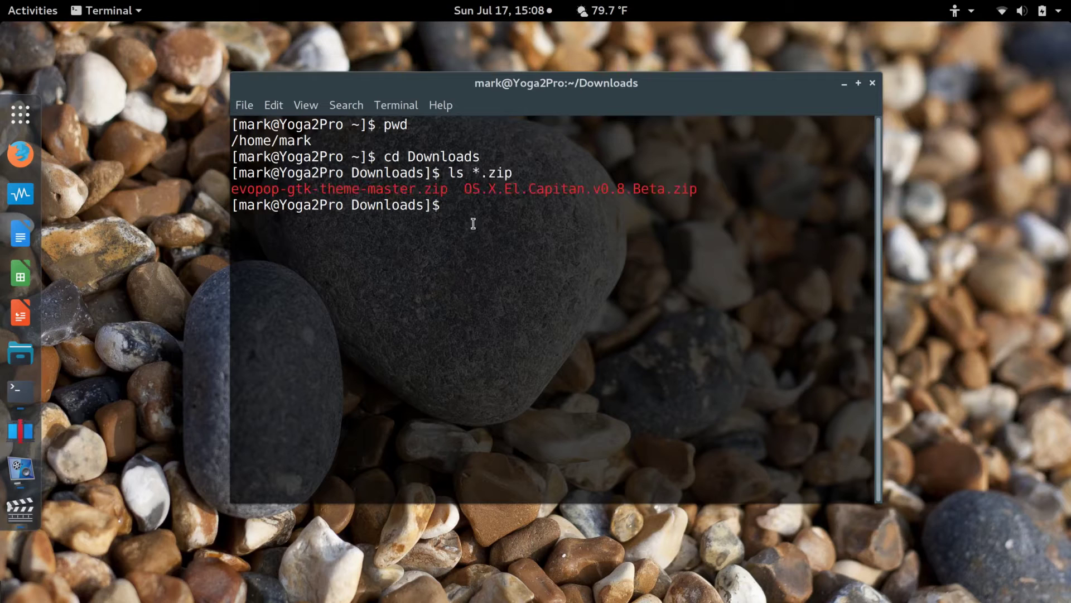
{"action": "left_click_drag", "start_coordinate": [450, 189], "coordinate": [231, 190]}
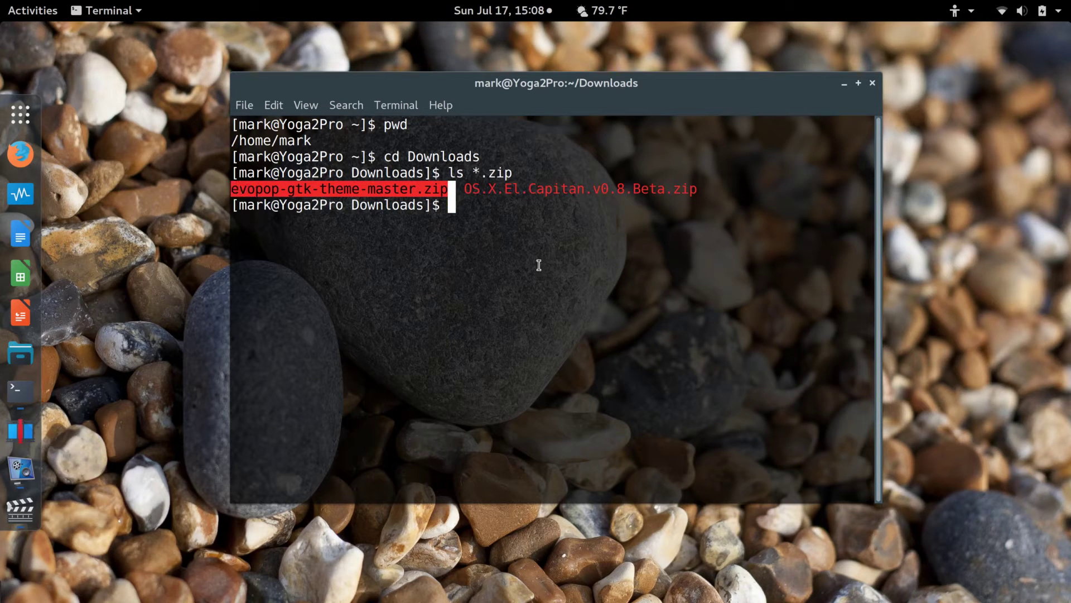
{"action": "left_click", "coordinate": [480, 203]}
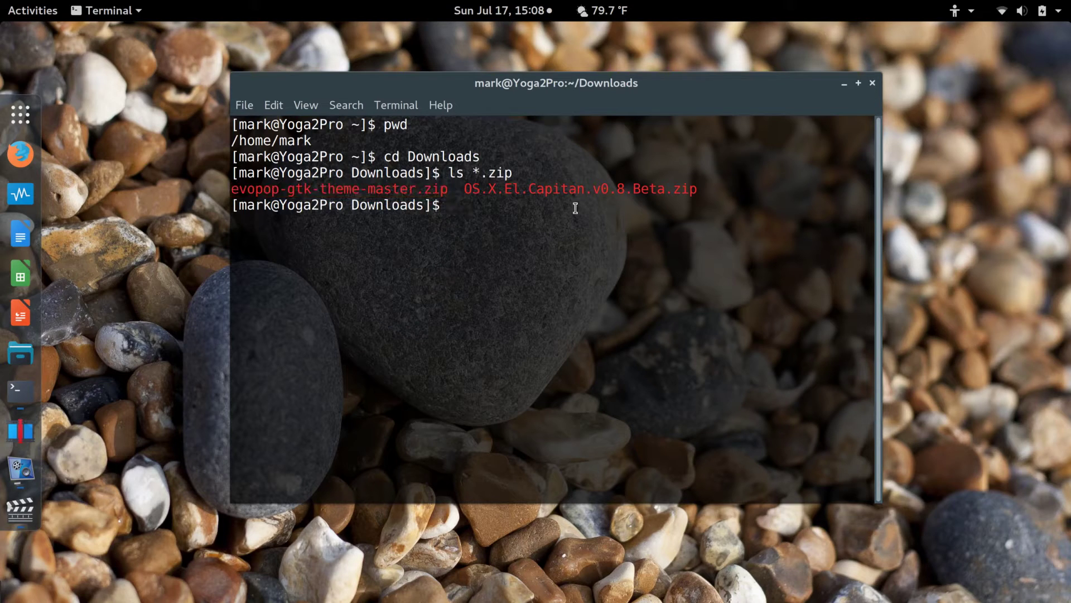
Extract evopop-gtk-theme-master.zip into a new evopop folder with unzip -d evopop
{"action": "type", "text": "unip"}
{"action": "key", "text": "BackSpace"}
{"action": "key", "text": "BackSpace"}
{"action": "type", "text": "zip -d evopop"}
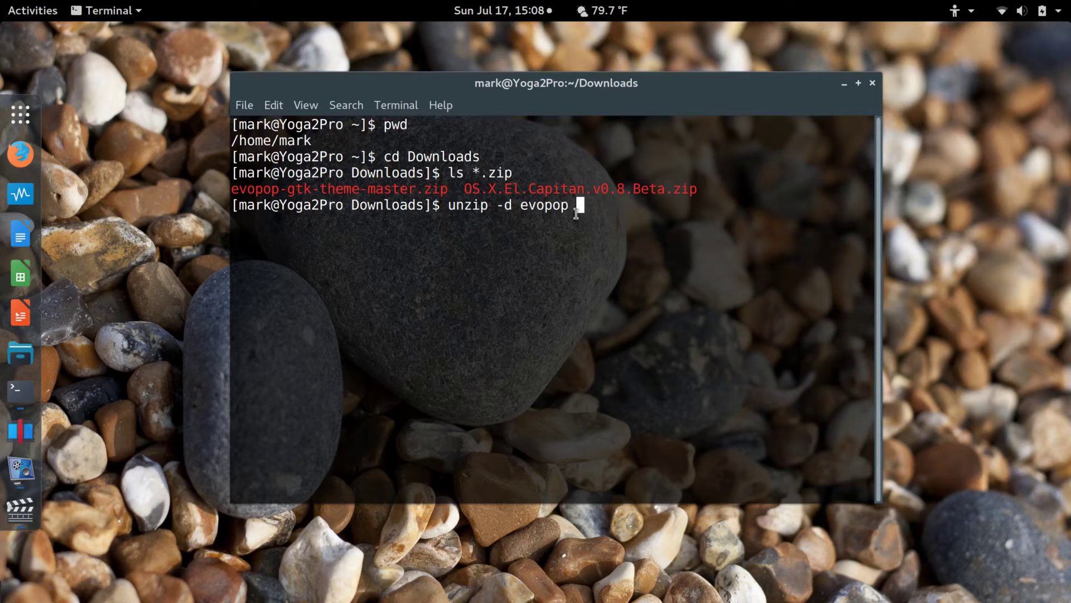
{"action": "type", "text": "t"}
{"action": "type", "text": "vo"}
{"action": "key", "text": "Tab"}
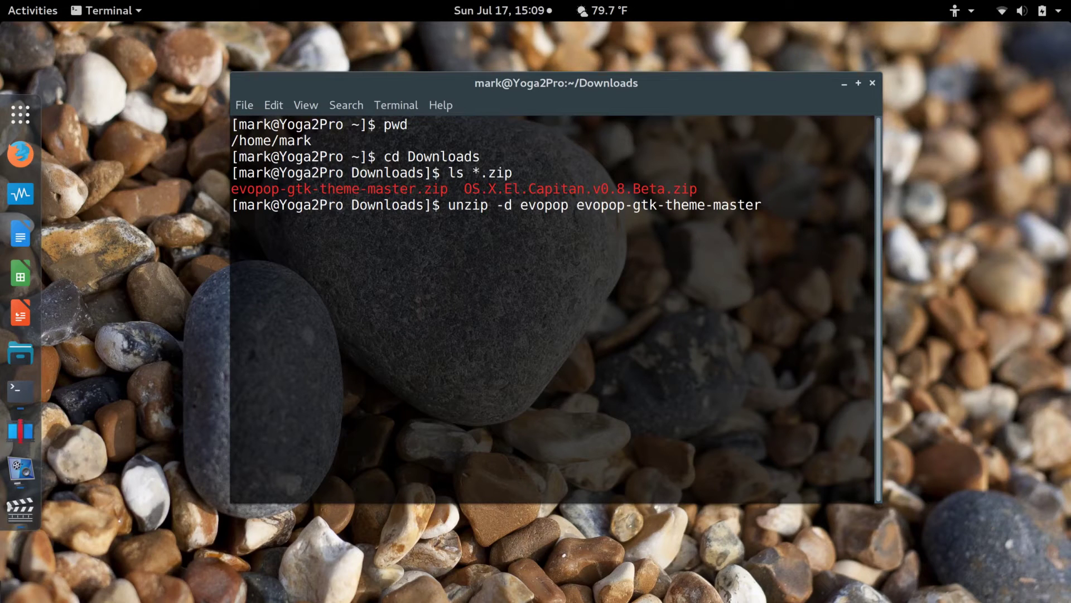
{"action": "type", "text": ".zip"}
{"action": "key", "text": "Return"}
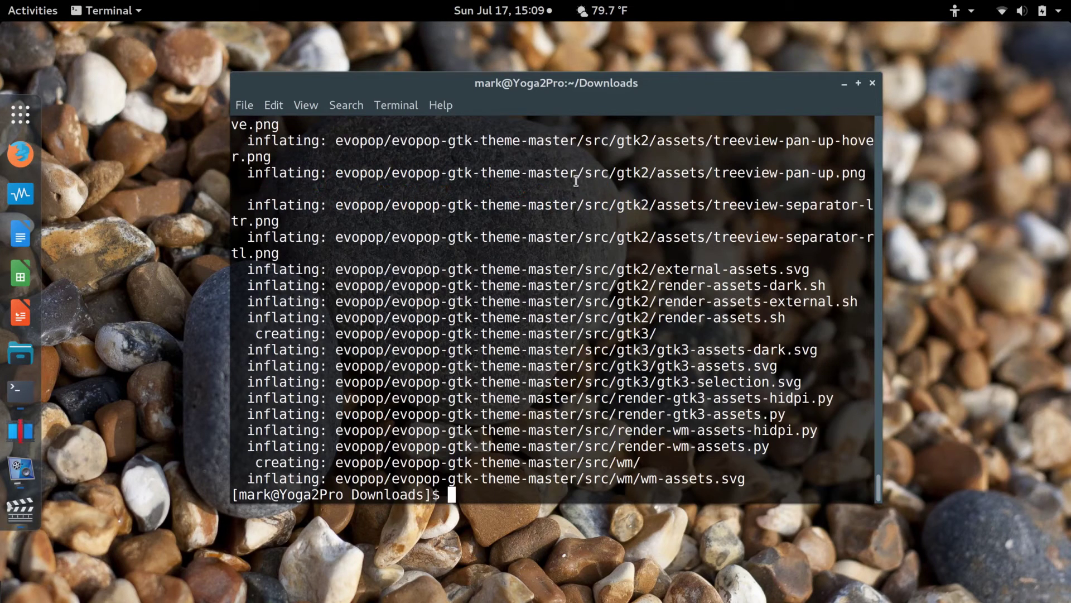
Clear the screen and change into evopop/evopop-gtk-theme-master
{"action": "type", "text": "clear"}
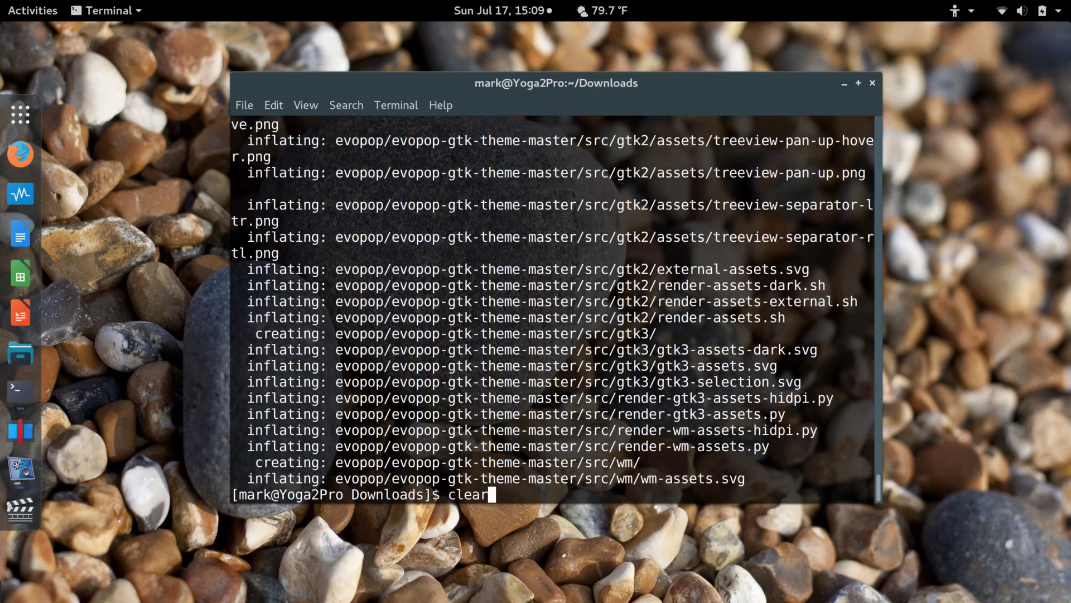
{"action": "key", "text": "Return"}
{"action": "type", "text": "cd "}
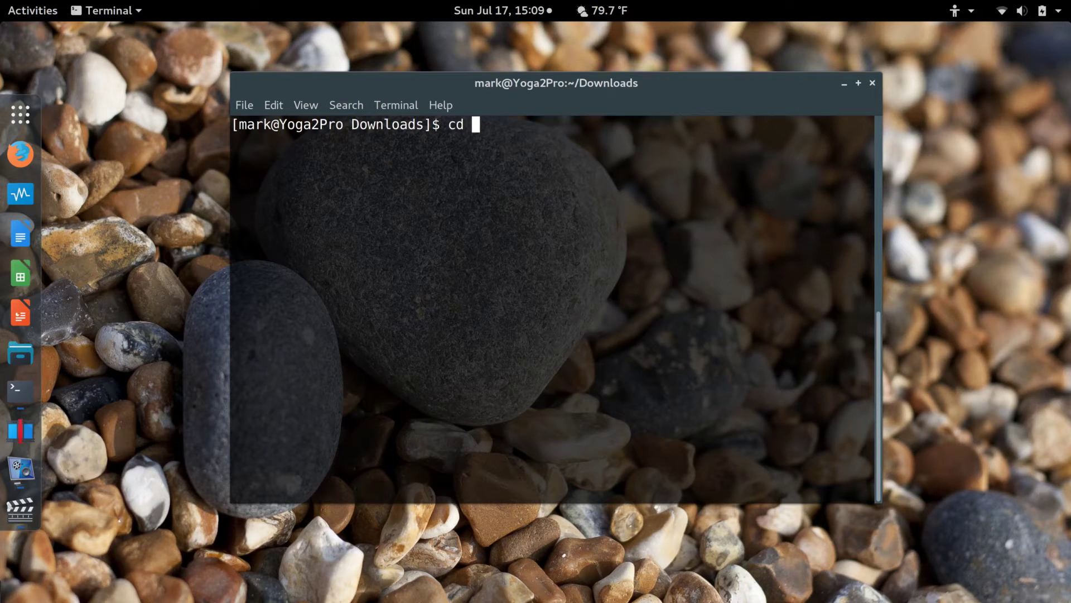
{"action": "type", "text": "evopop"}
{"action": "key", "text": "Return"}
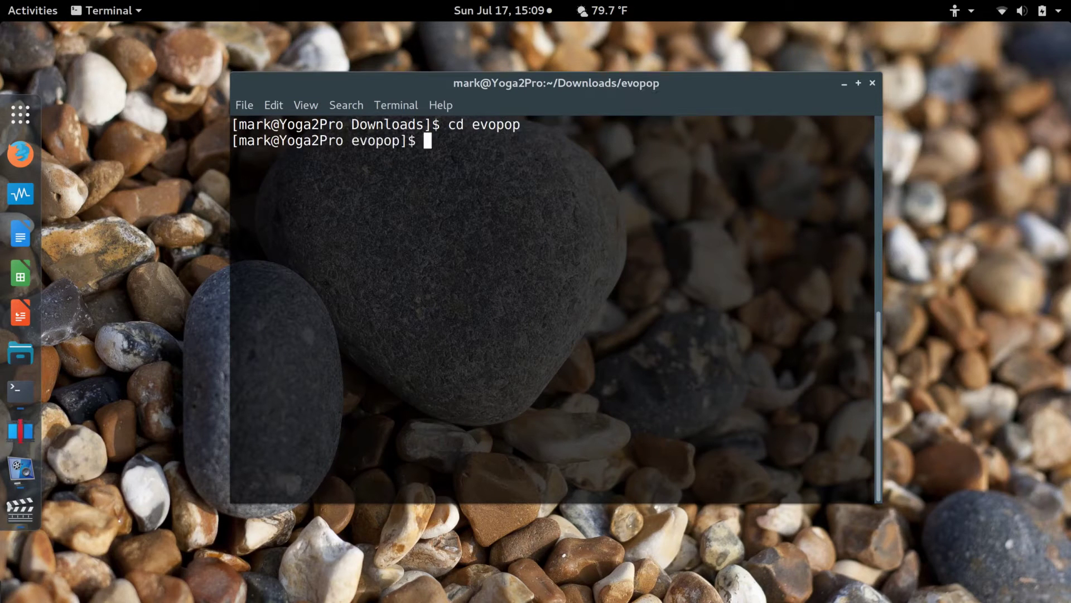
{"action": "type", "text": "ls"}
{"action": "key", "text": "Return"}
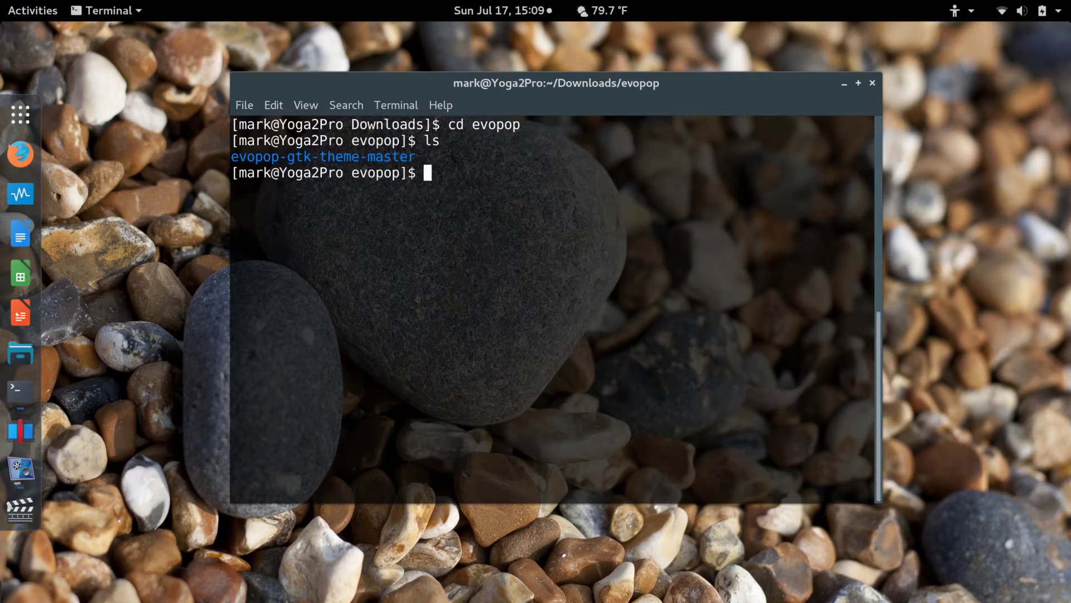
{"action": "type", "text": "cd evo"}
{"action": "key", "text": "Tab"}
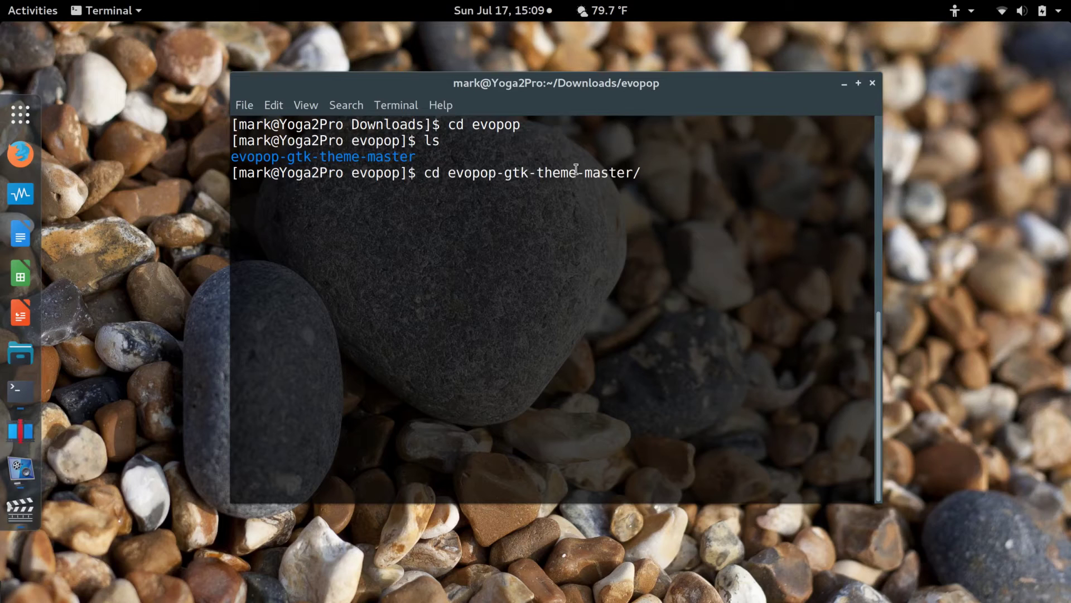
{"action": "key", "text": "Return"}
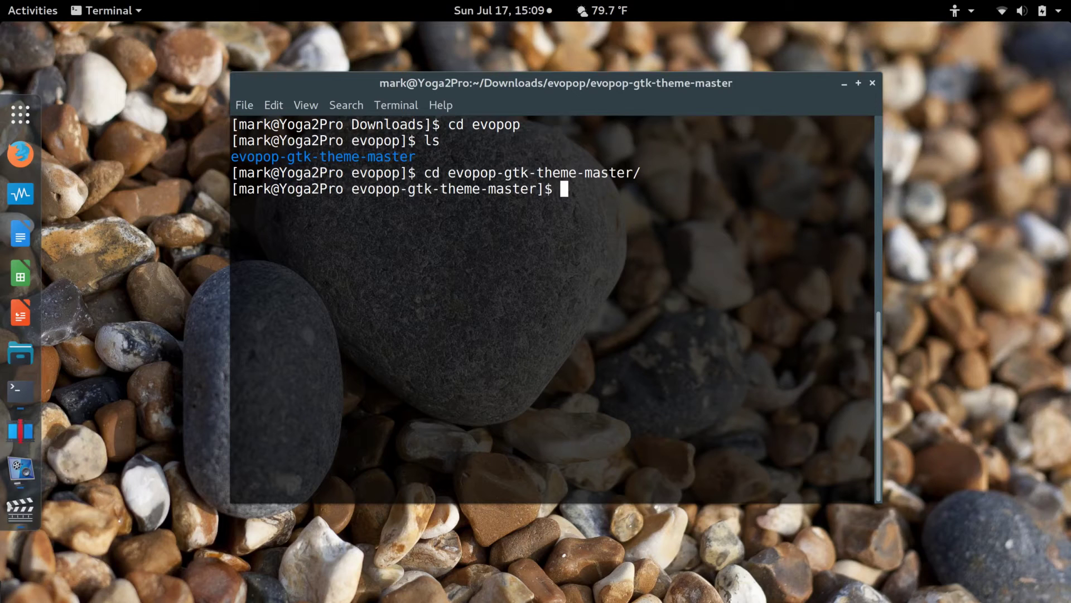
List the shell scripts in the folder, locating install-gtk-theme.sh
{"action": "type", "text": "ls *.sh"}
{"action": "key", "text": "Return"}
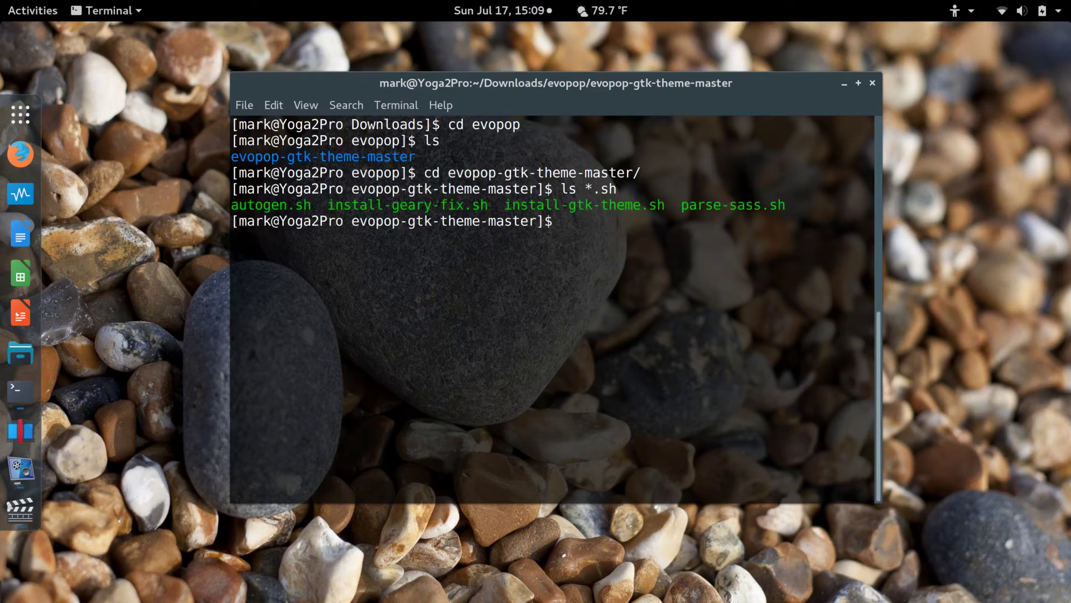
{"action": "left_click_drag", "start_coordinate": [504, 205], "coordinate": [666, 210]}
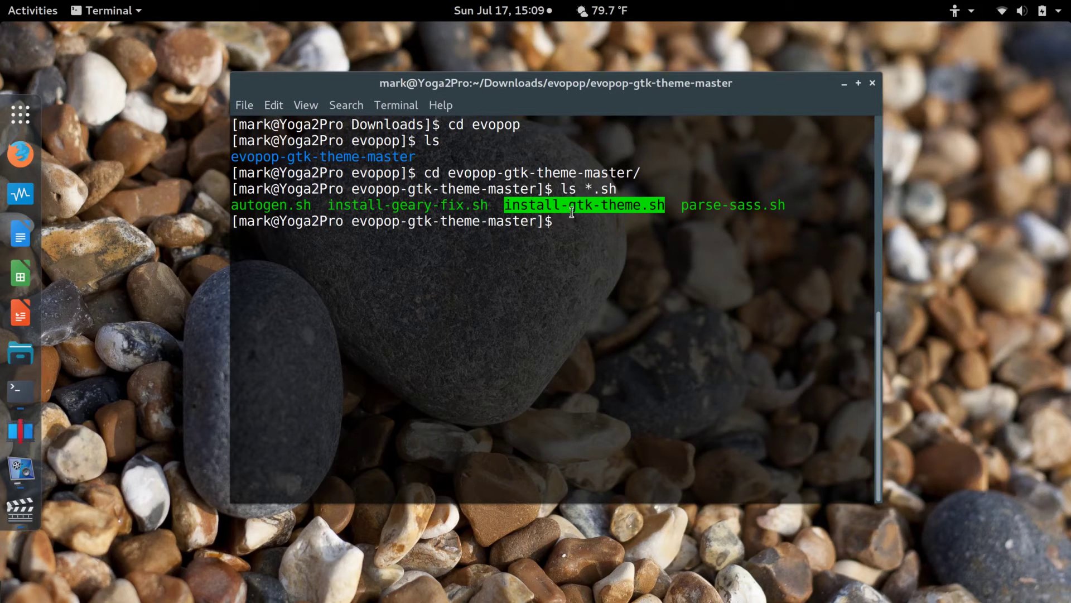
{"action": "left_click", "coordinate": [622, 254]}
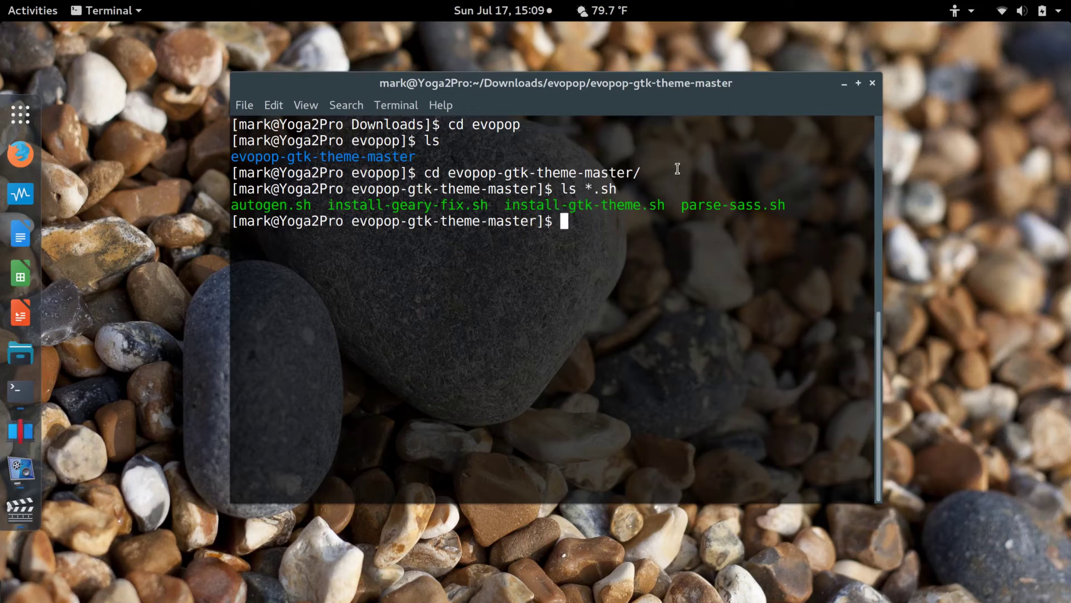
Run ./install-gtk-theme.sh and answer Y to install EvoPop
{"action": "type", "text": "./install-gtk-them"}
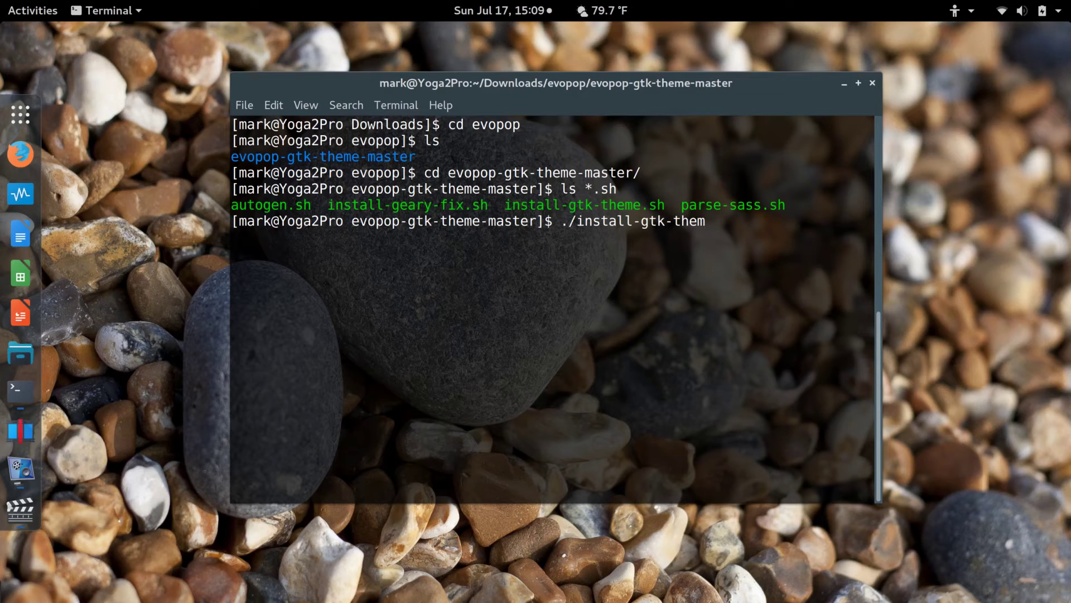
{"action": "type", "text": "e.sh"}
{"action": "left_click_drag", "start_coordinate": [562, 223], "coordinate": [580, 221]}
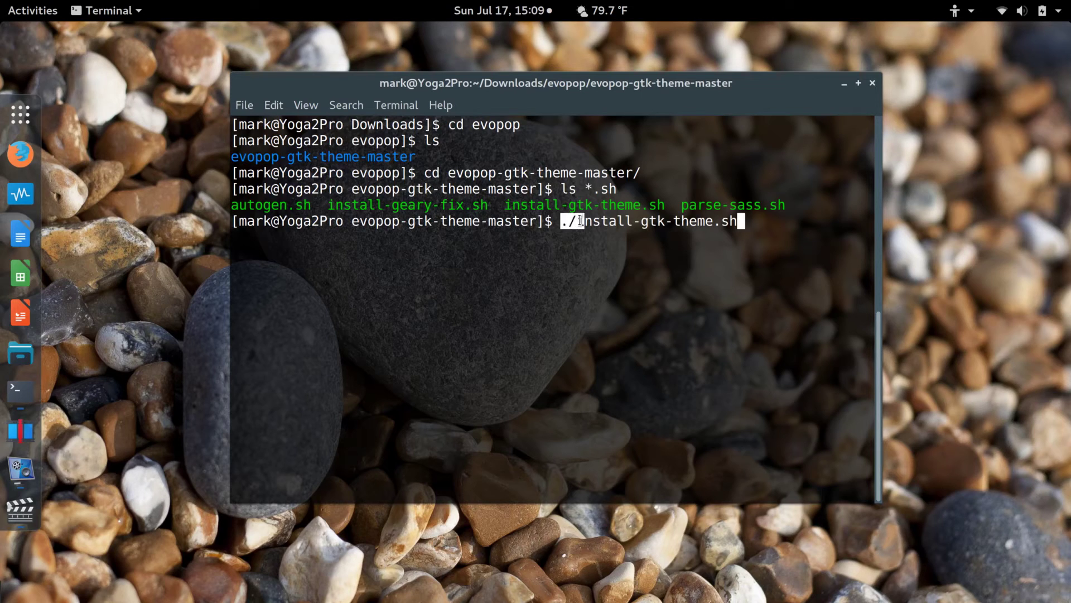
{"action": "left_click", "coordinate": [642, 325]}
{"action": "key", "text": "Return"}
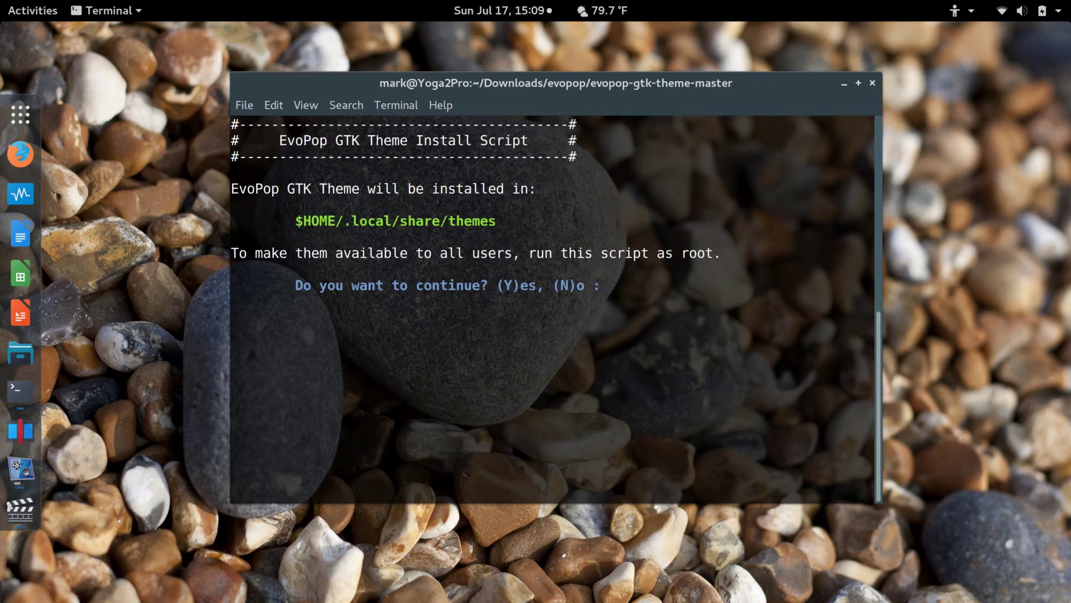
{"action": "type", "text": "Y"}
{"action": "key", "text": "Return"}
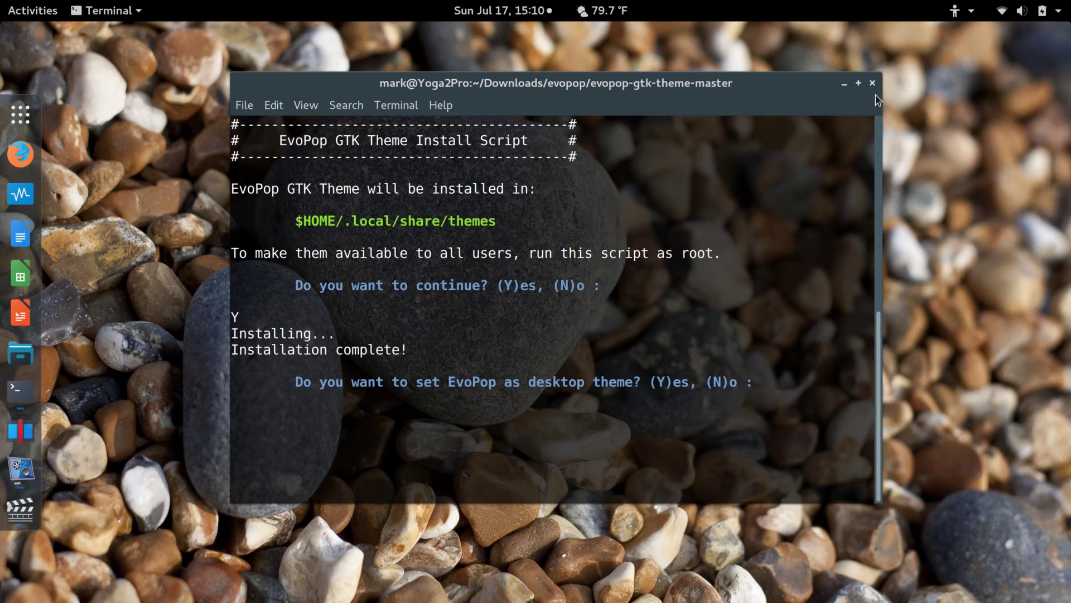
Minimize the terminal and launch Tweak Tool by searching 'tweak' in Show Applications
{"action": "left_click", "coordinate": [844, 83]}
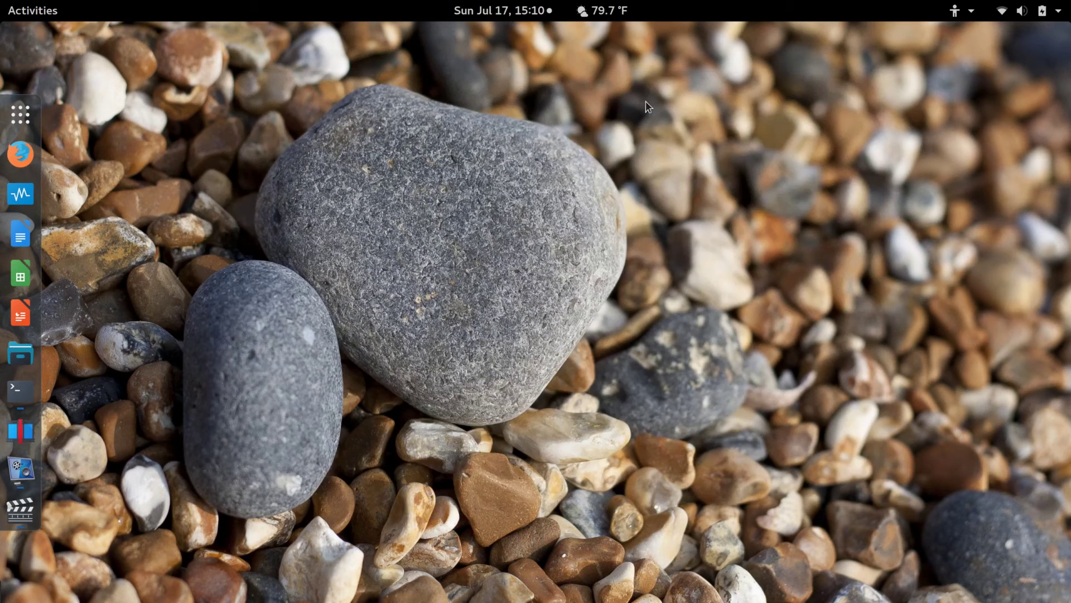
{"action": "left_click", "coordinate": [36, 110]}
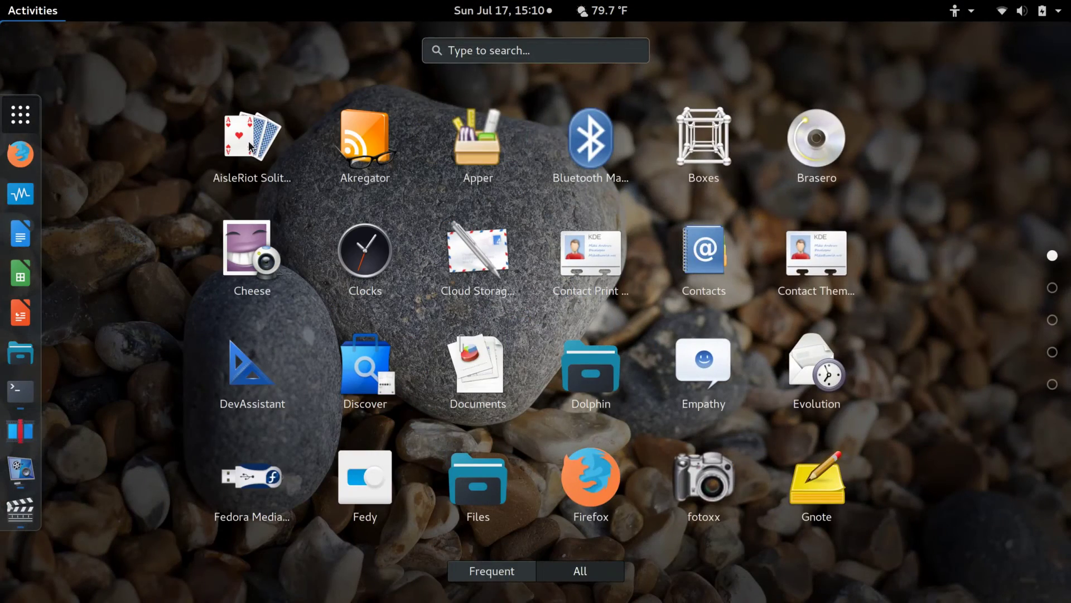
{"action": "type", "text": "tweak"}
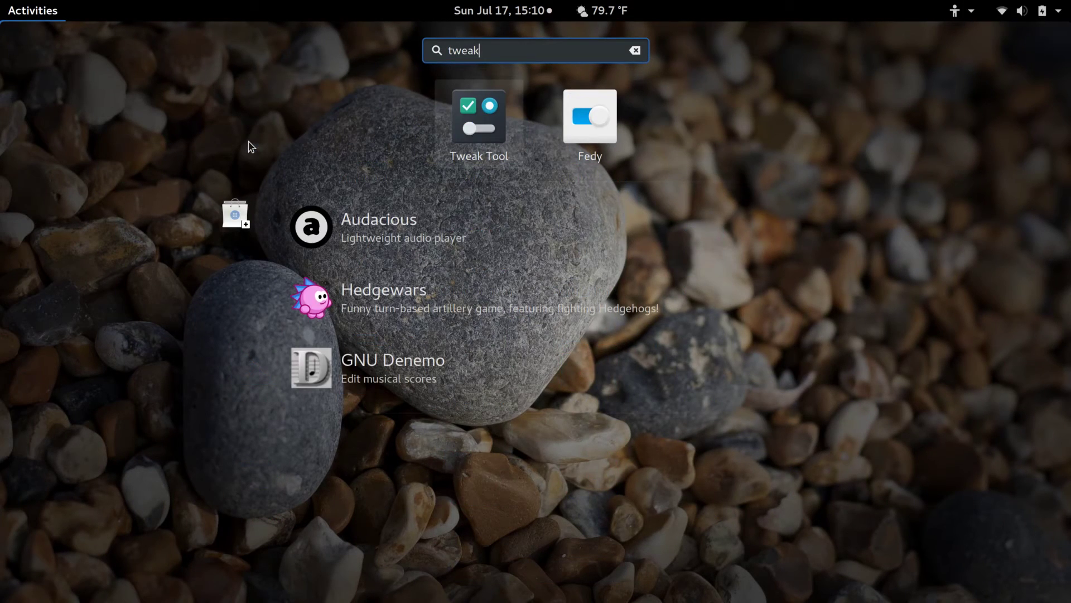
{"action": "left_click", "coordinate": [488, 129]}
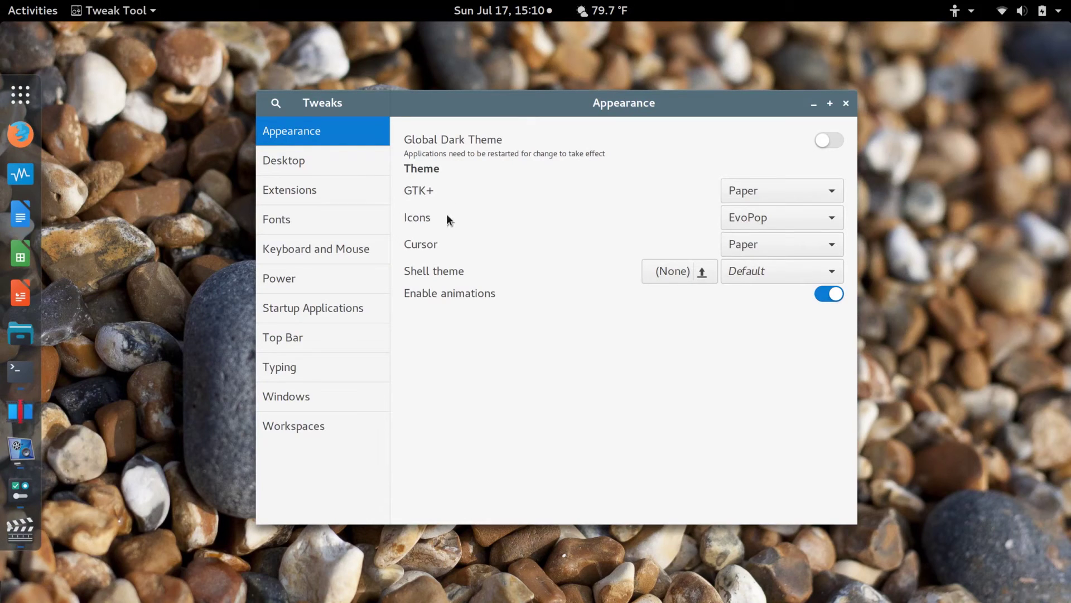
Choose EvoPop as the GTK+ theme, move the Tweaks window aside, and reselect EvoPop
{"action": "left_click", "coordinate": [752, 193]}
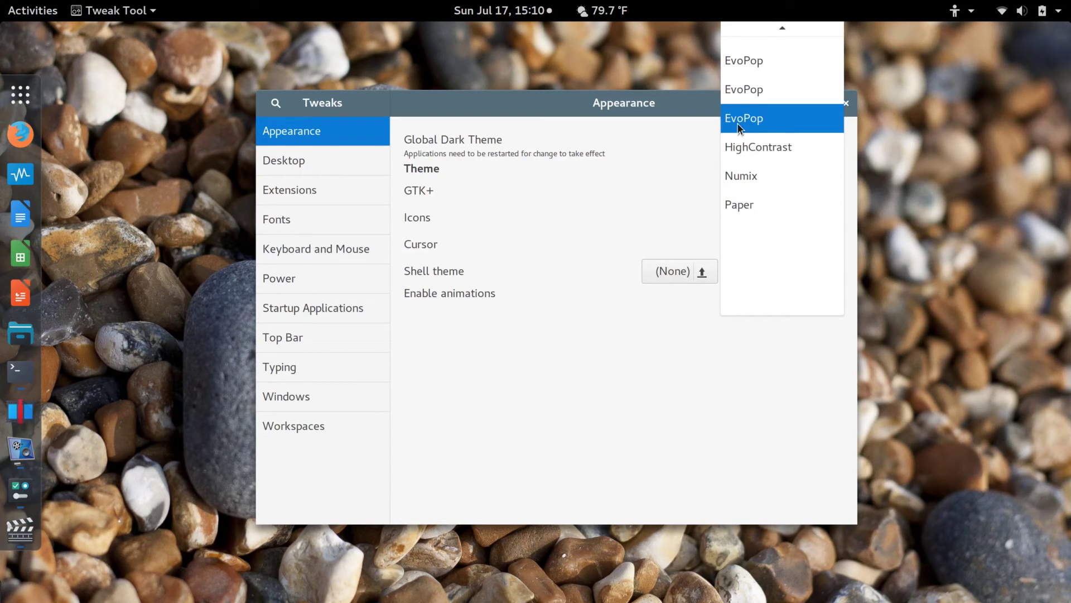
{"action": "left_click", "coordinate": [756, 65]}
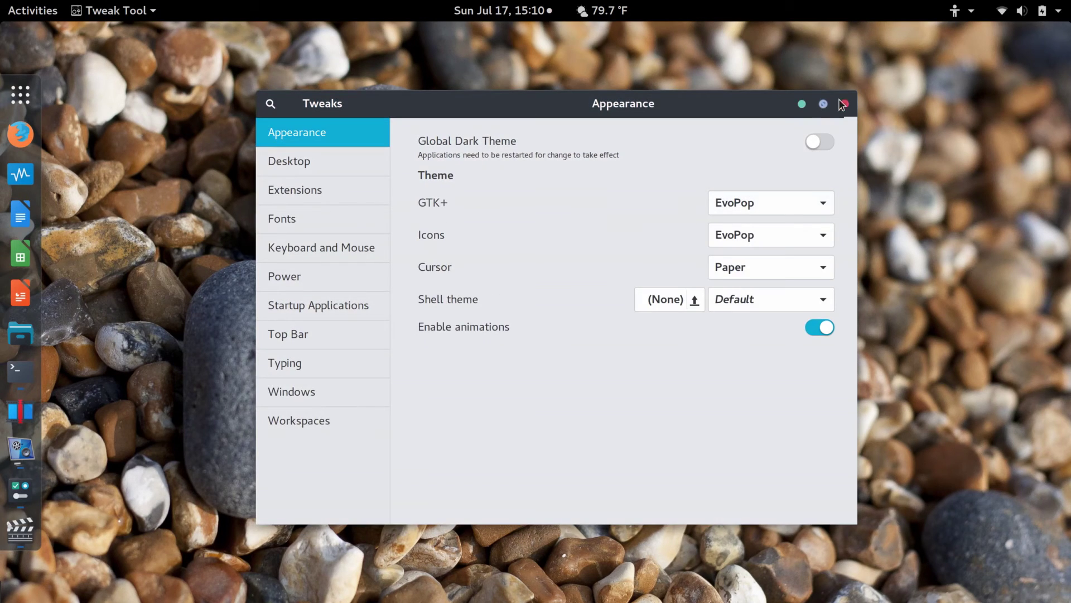
{"action": "left_click_drag", "start_coordinate": [684, 111], "coordinate": [651, 83]}
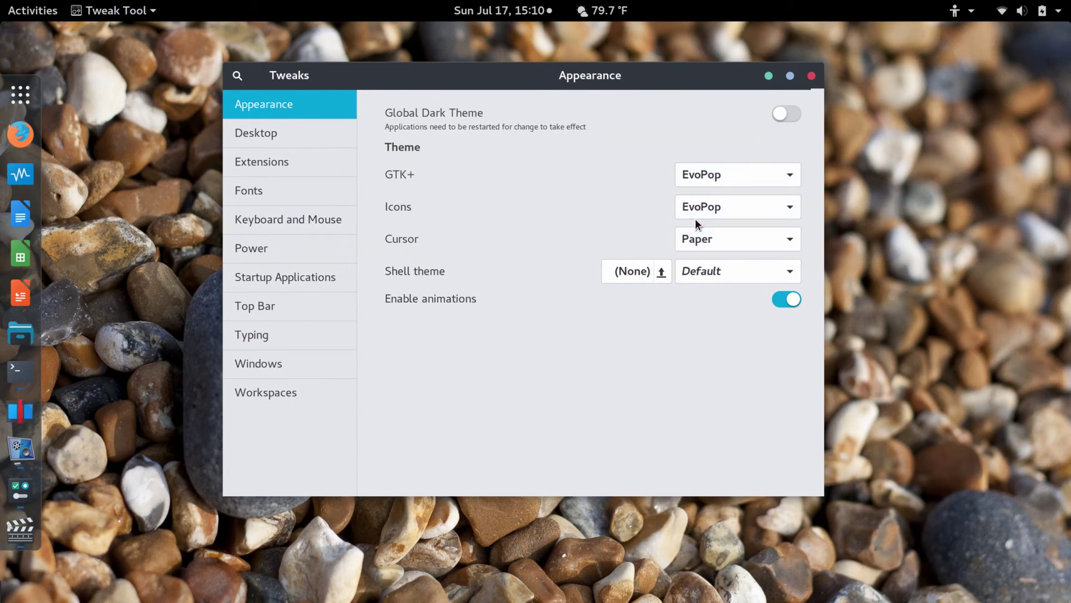
{"action": "left_click", "coordinate": [786, 180]}
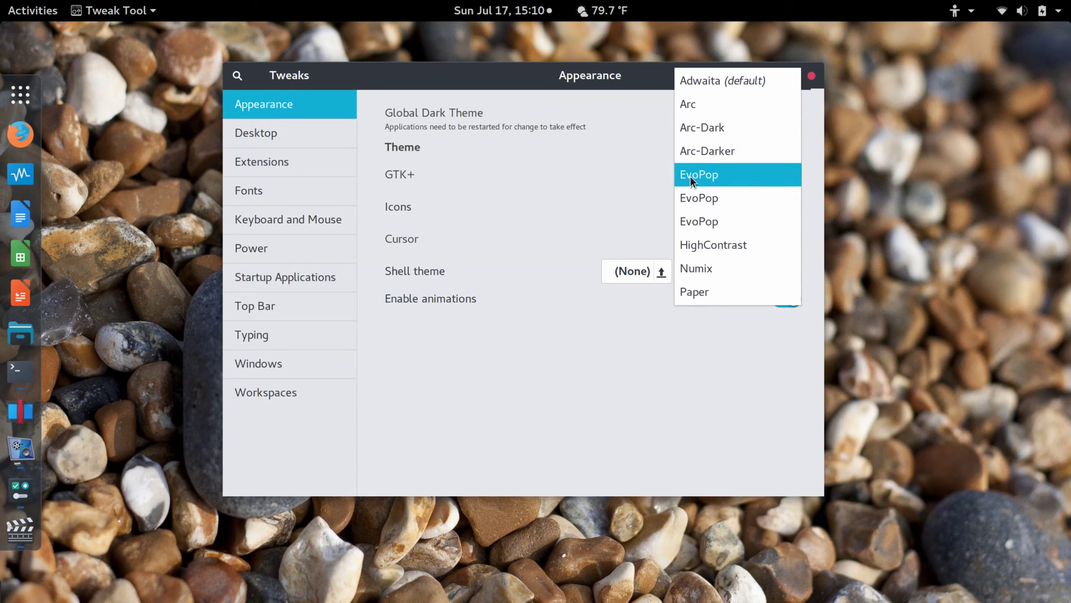
{"action": "left_click", "coordinate": [705, 174]}
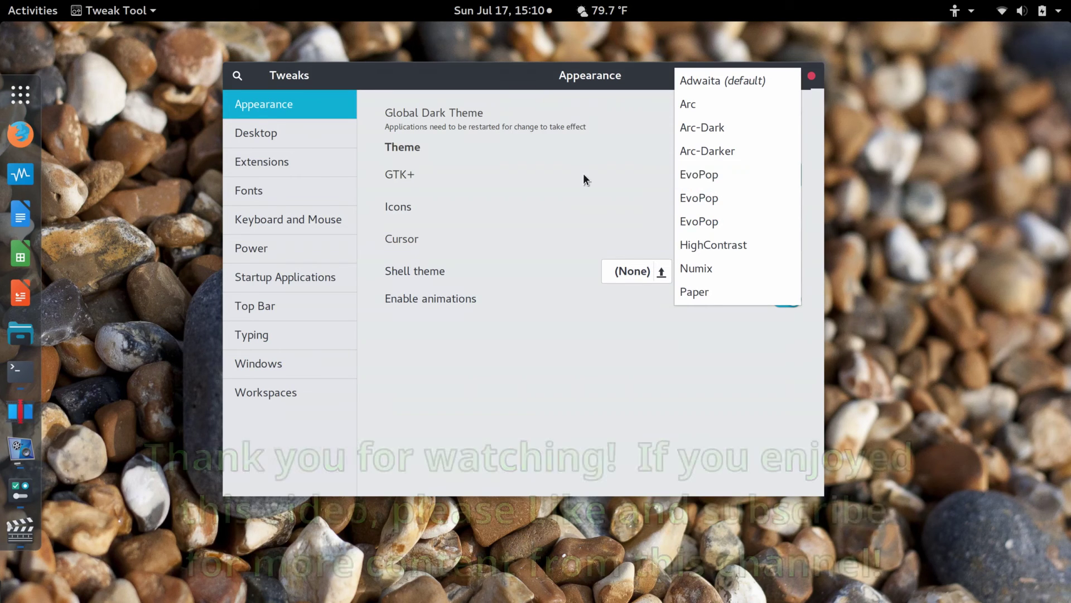
Close the Tweak Tool window
{"action": "left_click", "coordinate": [812, 76]}
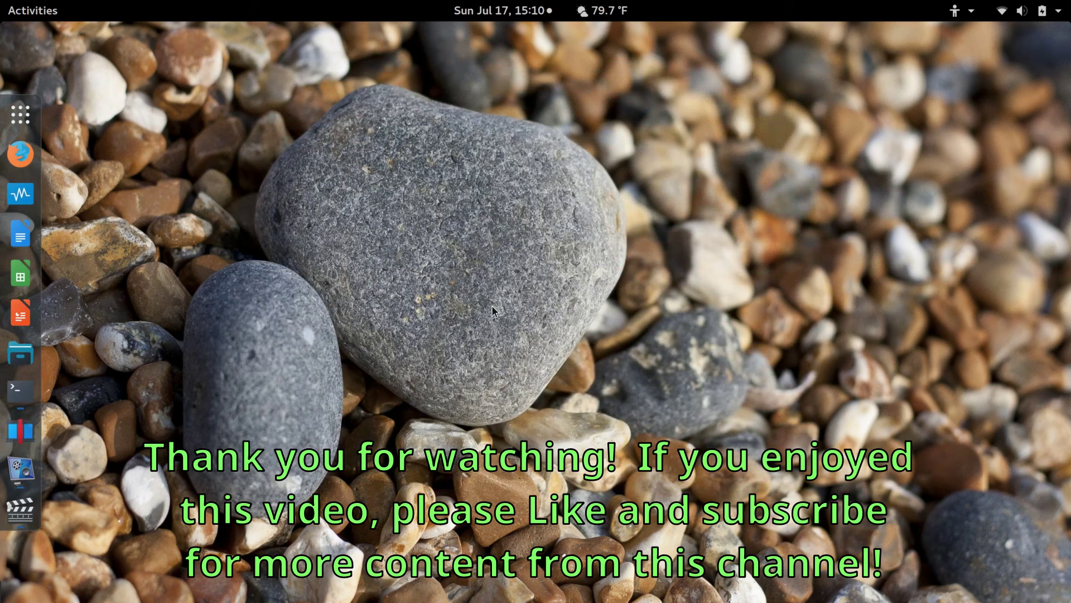